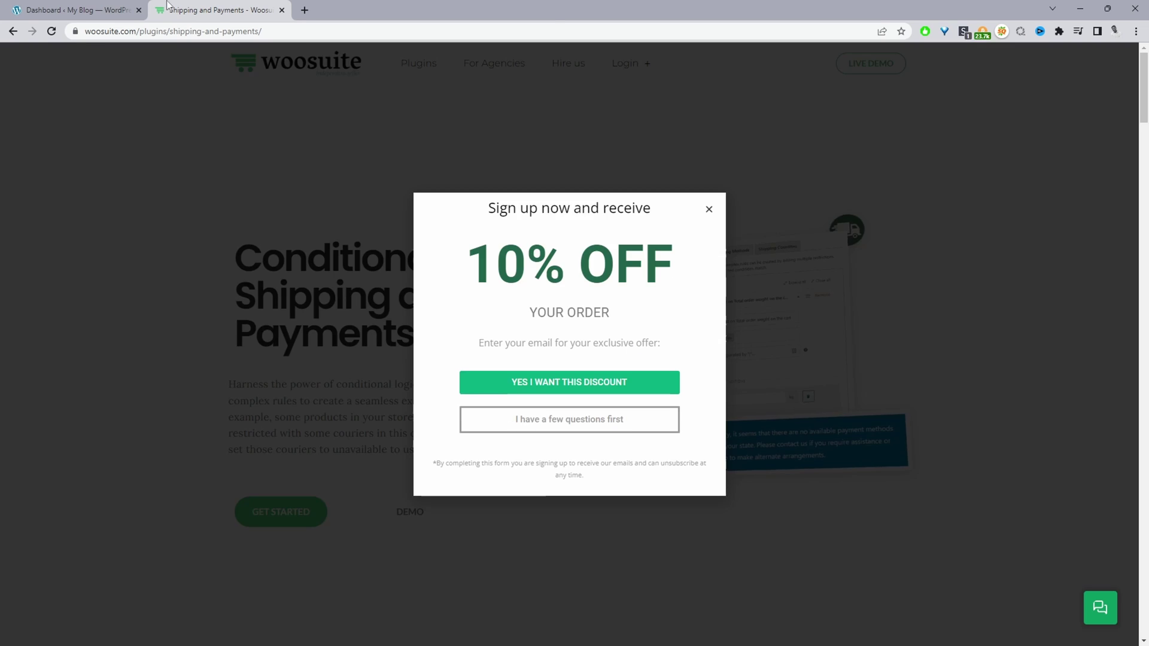
- Turn on the Dynamic Shipping and Payments addon on the Woosuite Addons page
left_click(71, 9)
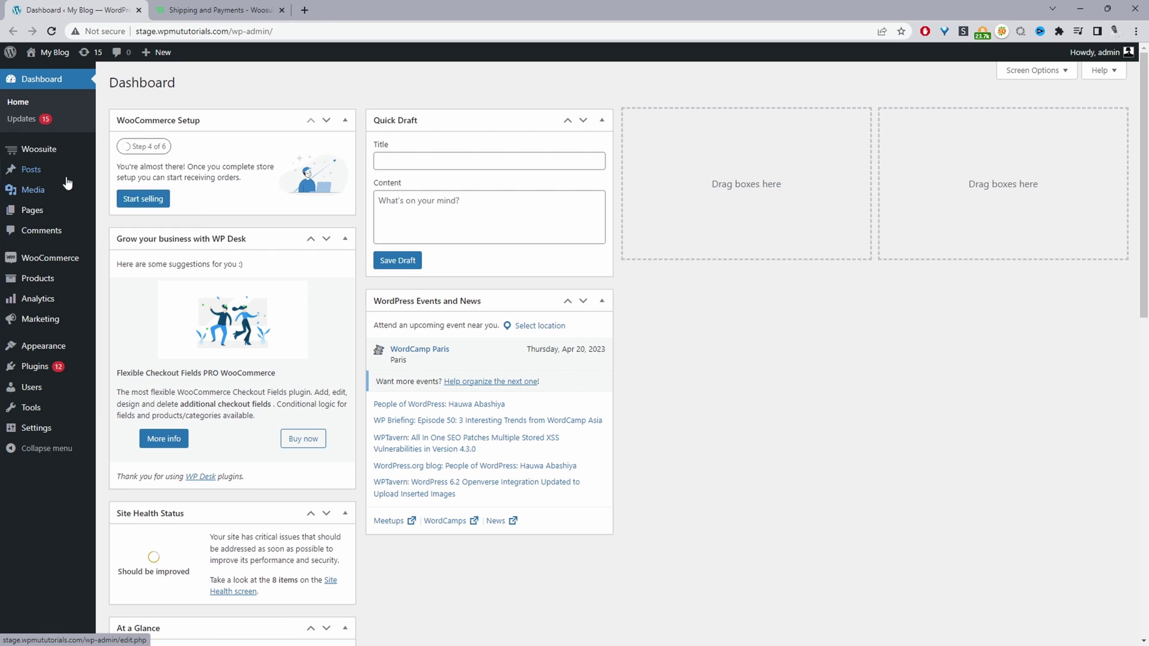
mouse_move(63, 371)
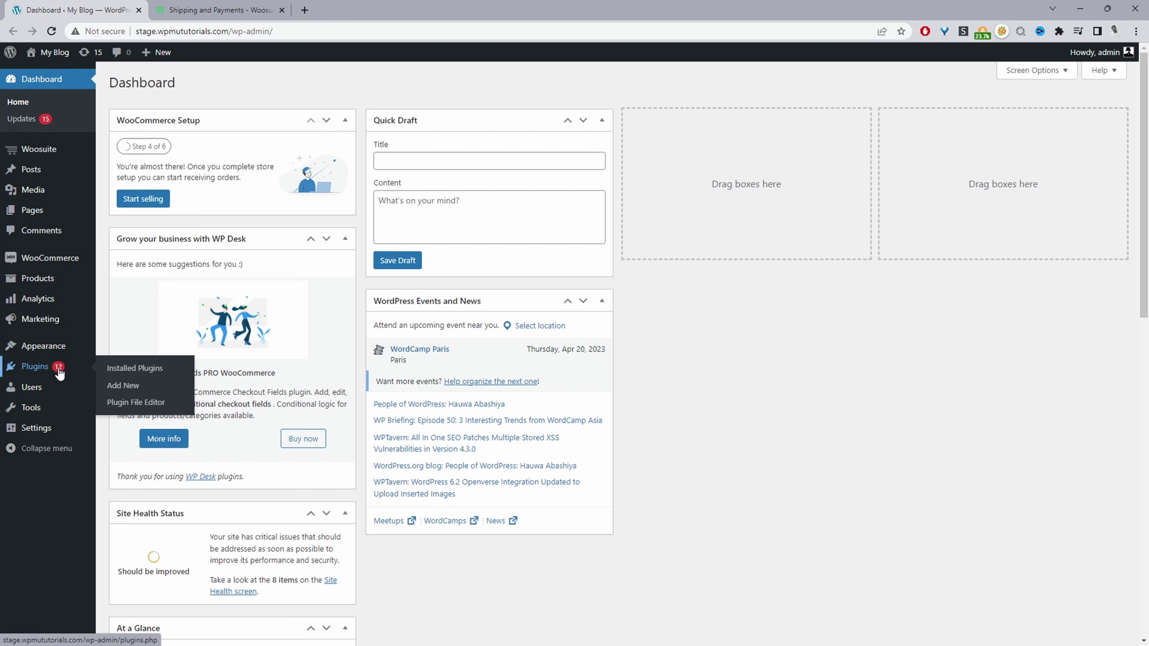
mouse_move(59, 157)
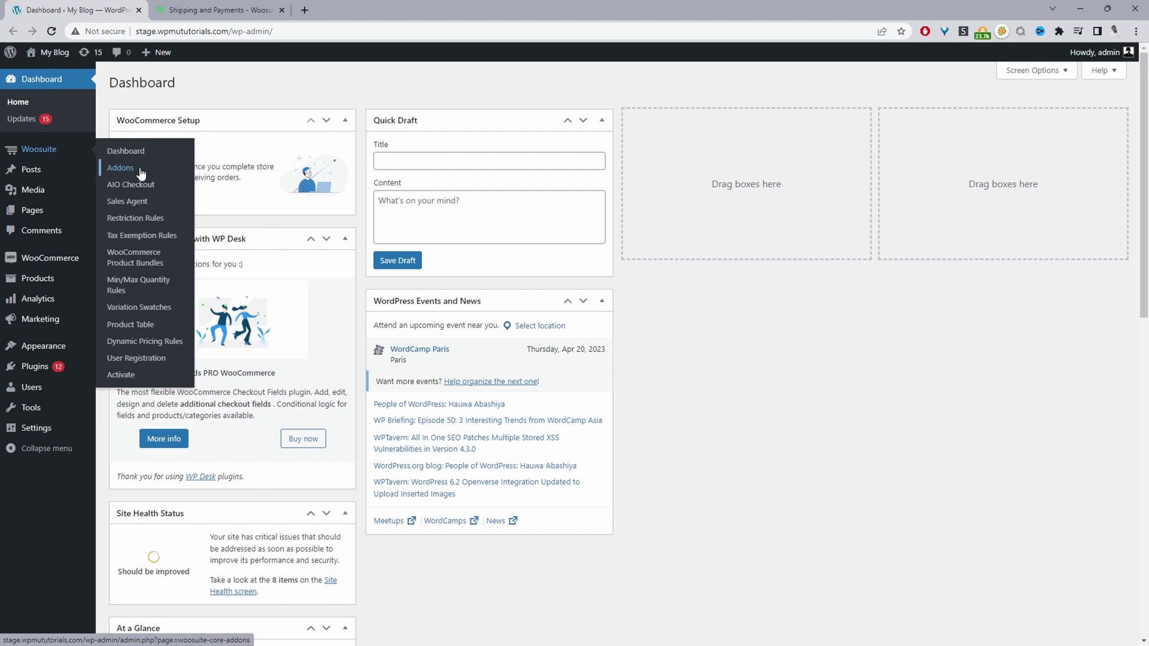
left_click(140, 170)
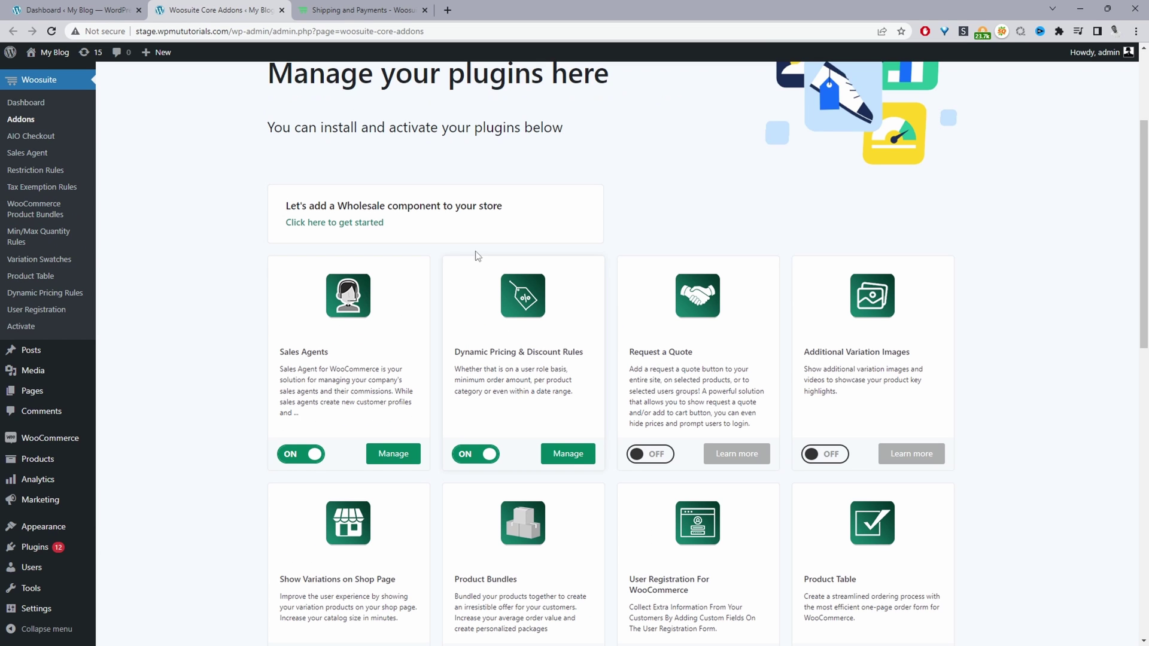
scroll(478, 256, "down", 7)
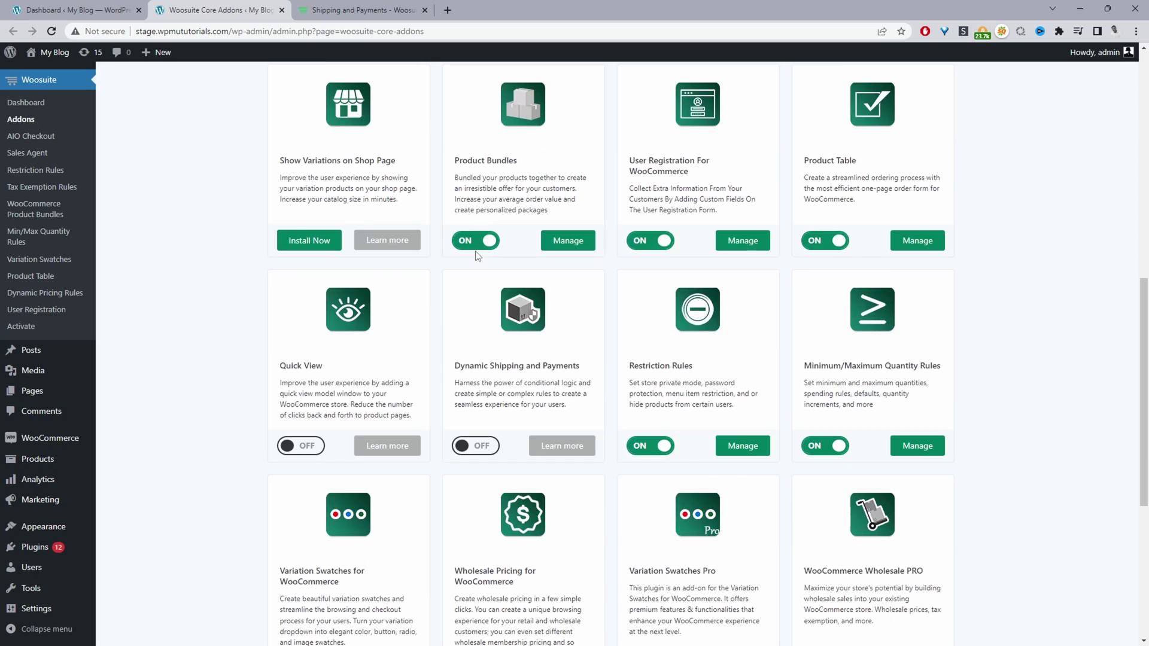
scroll(478, 257, "down", 2)
left_click(476, 445)
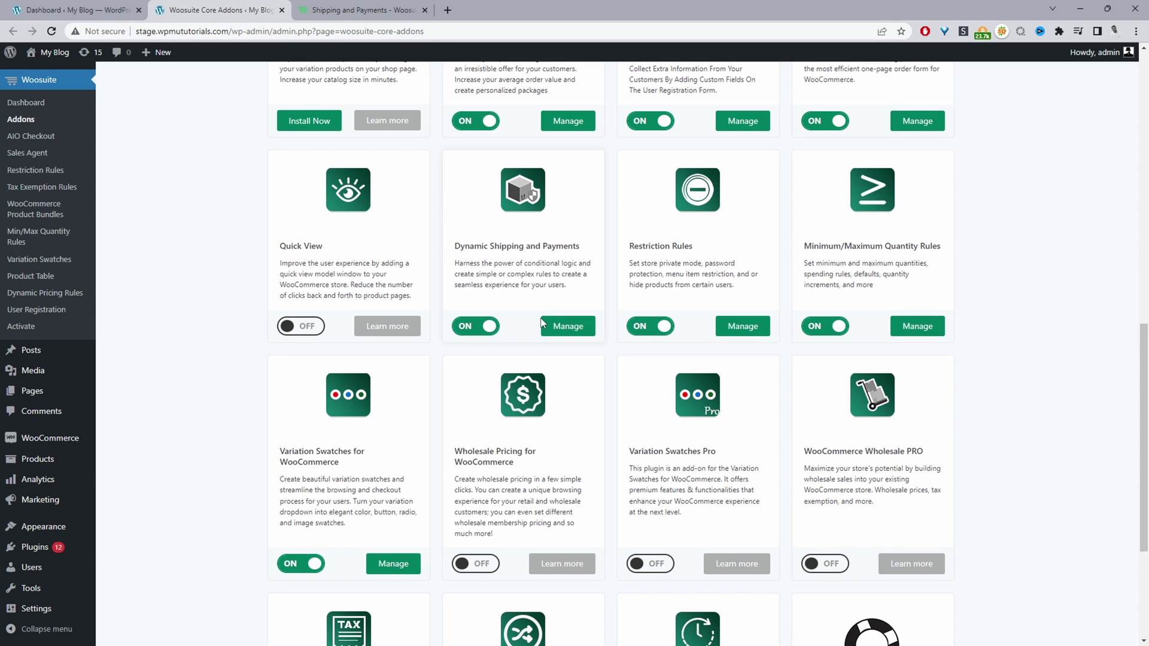
- Add the Rustic product to the cart from its store page
mouse_move(33, 459)
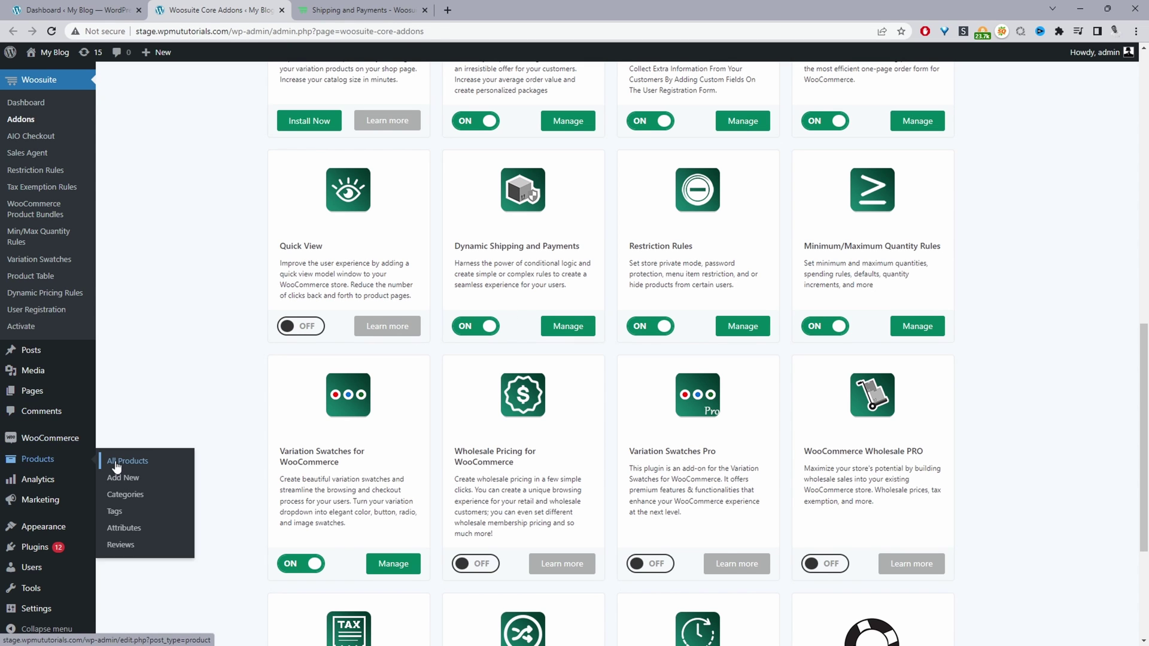
left_click(117, 466, "ctrl+shift")
scroll(425, 346, "down", 1)
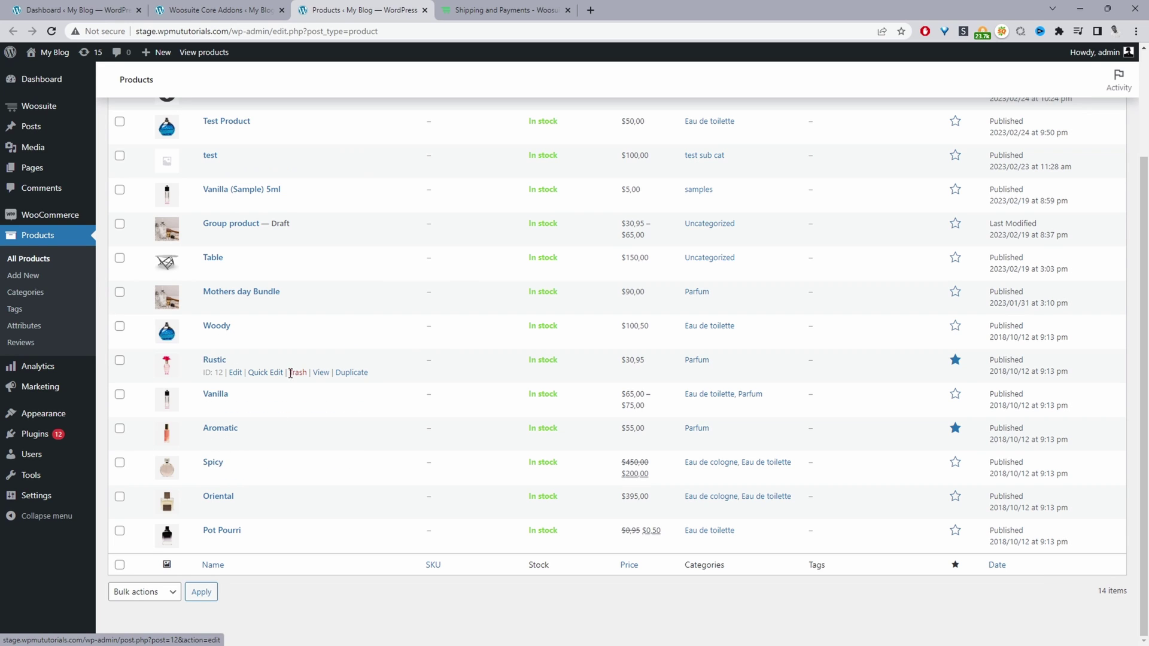
left_click(322, 373, "ctrl+shift")
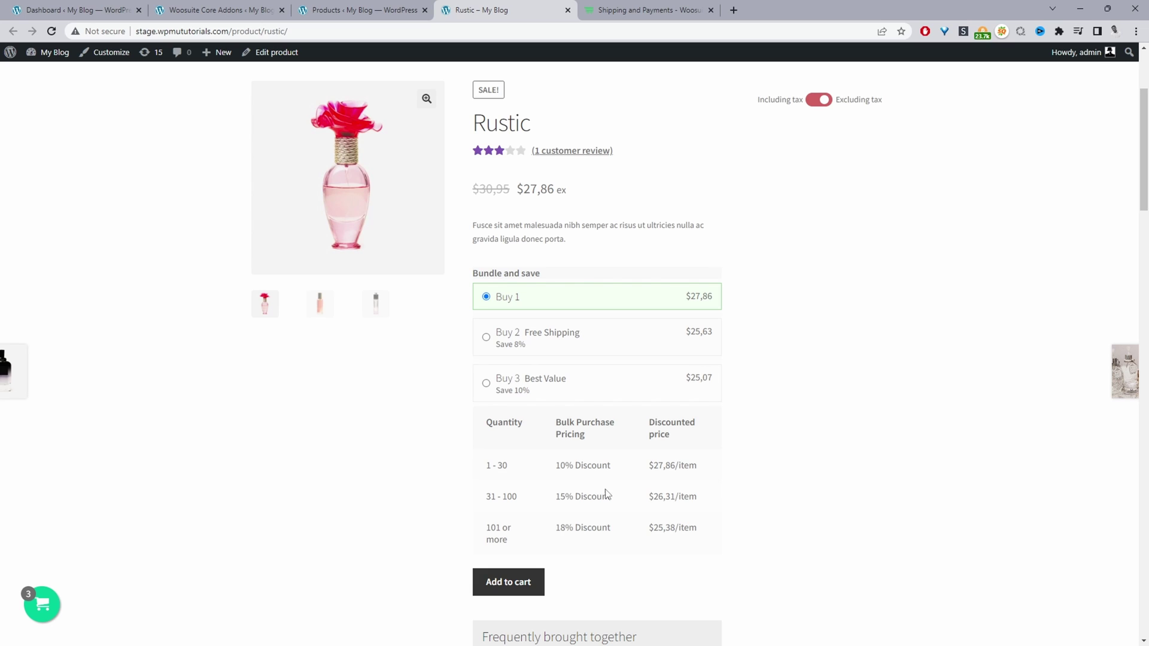
left_click(503, 582)
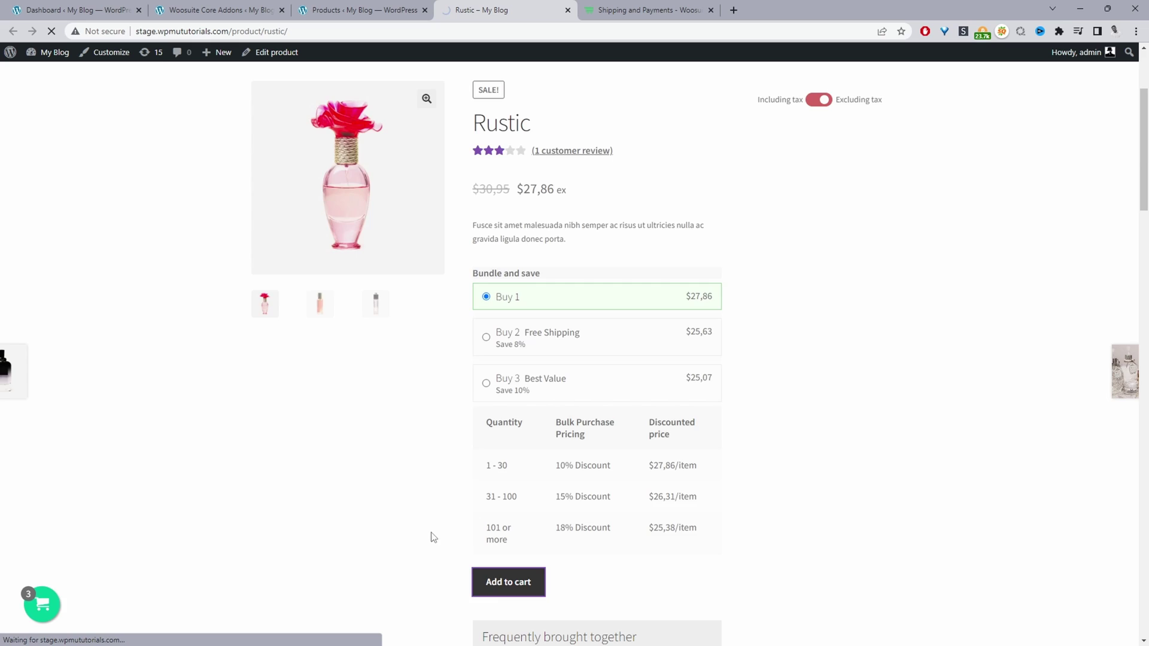
- Remove Vanilla and the 10× Rustic line from the cart, then proceed to checkout
mouse_move(844, 177)
left_click(827, 371, "ctrl")
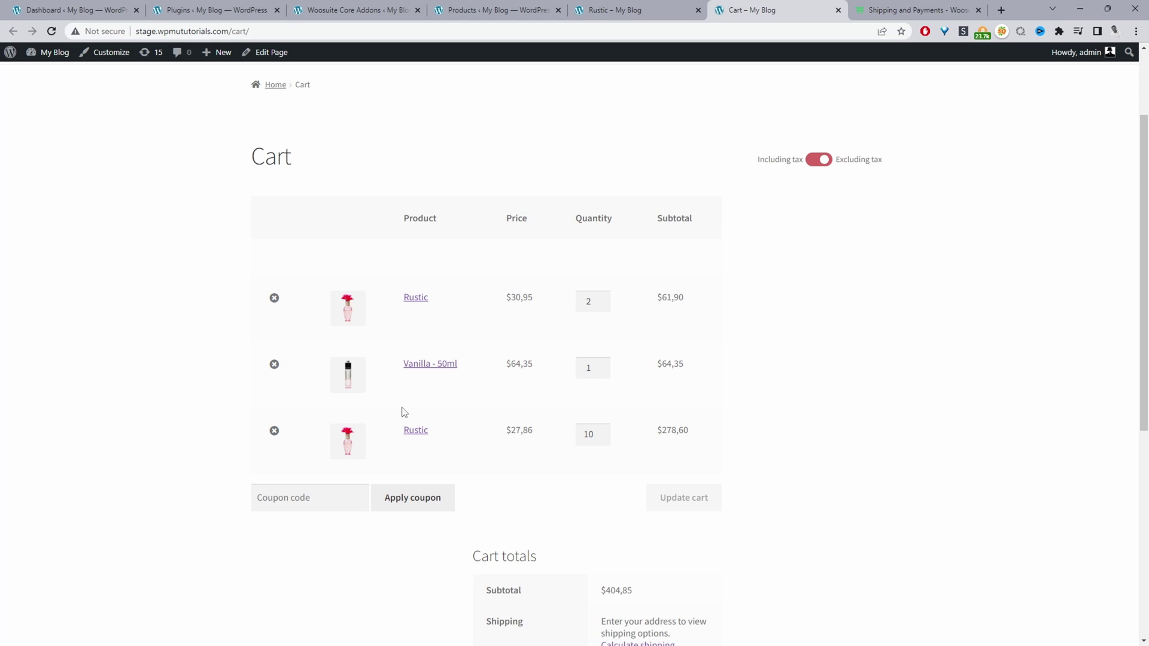
left_click(274, 365)
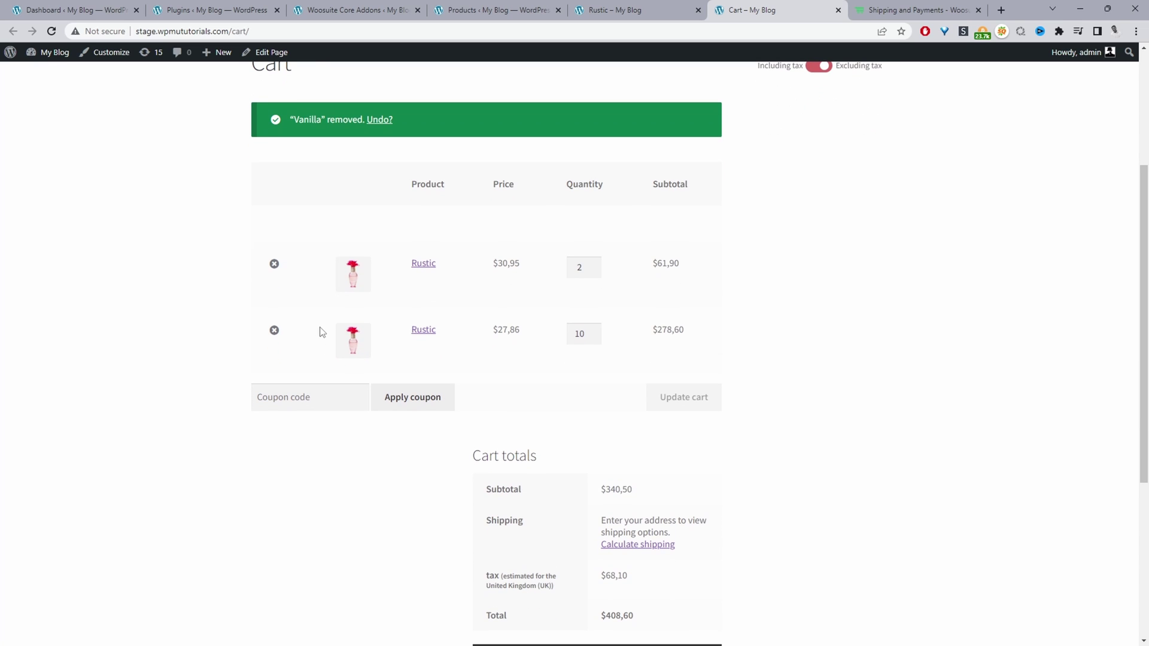
left_click(274, 330)
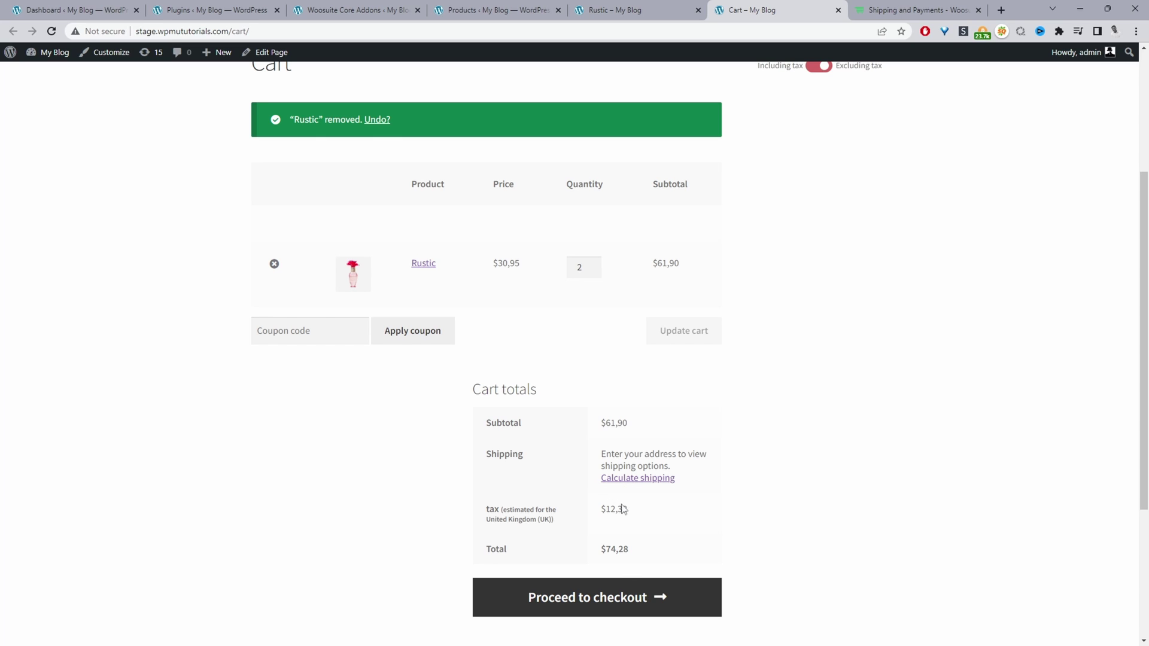
left_click(609, 597)
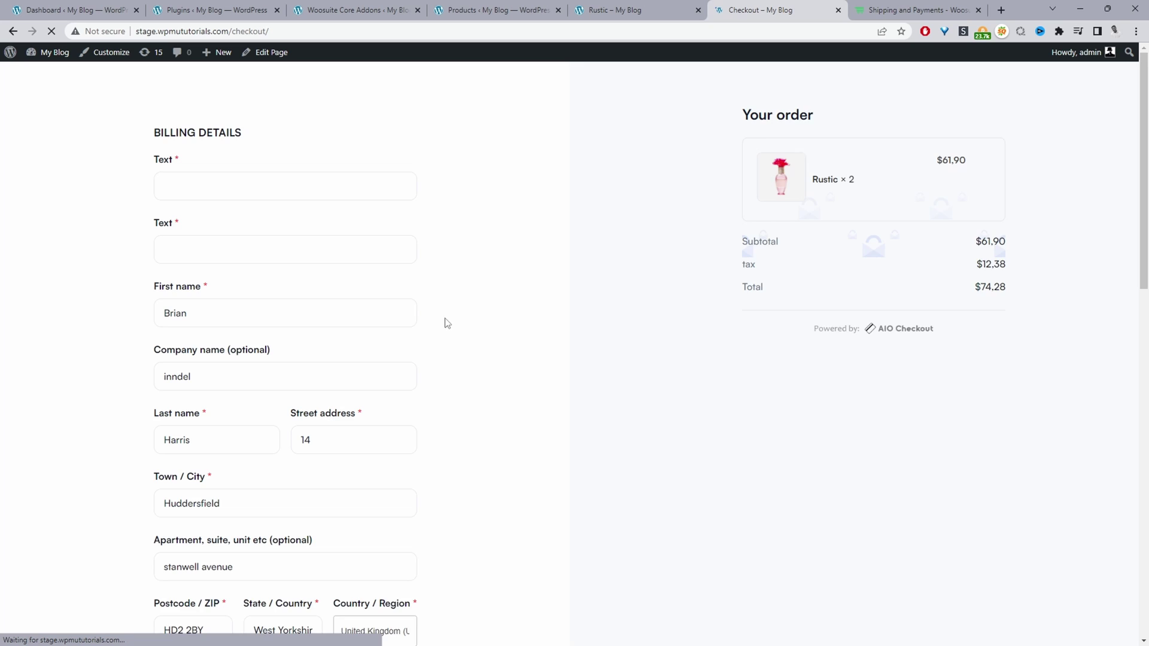
- Check the cart's shipping options: Standard Shipping at $7,90 and Local pickup at $5,00
scroll(446, 323, "down", 5)
scroll(446, 476, "down", 10)
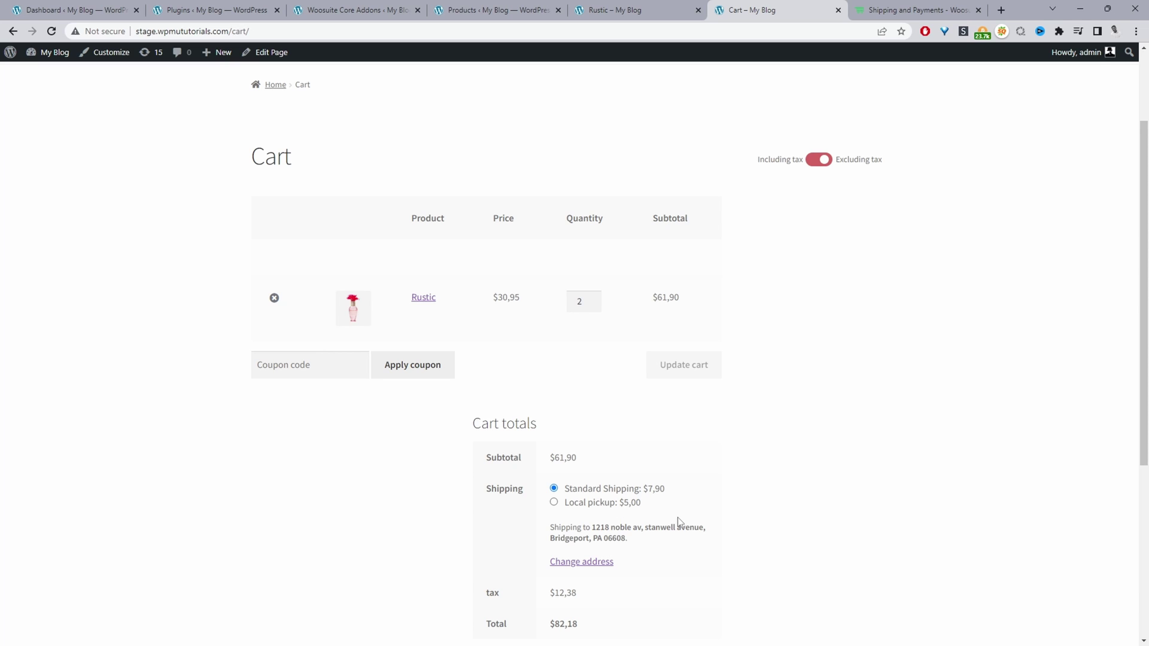
left_click_drag(626, 489, 613, 513)
- Edit Rustic and add a Shipping Methods rule under the Product data Restrictions
left_click(655, 8)
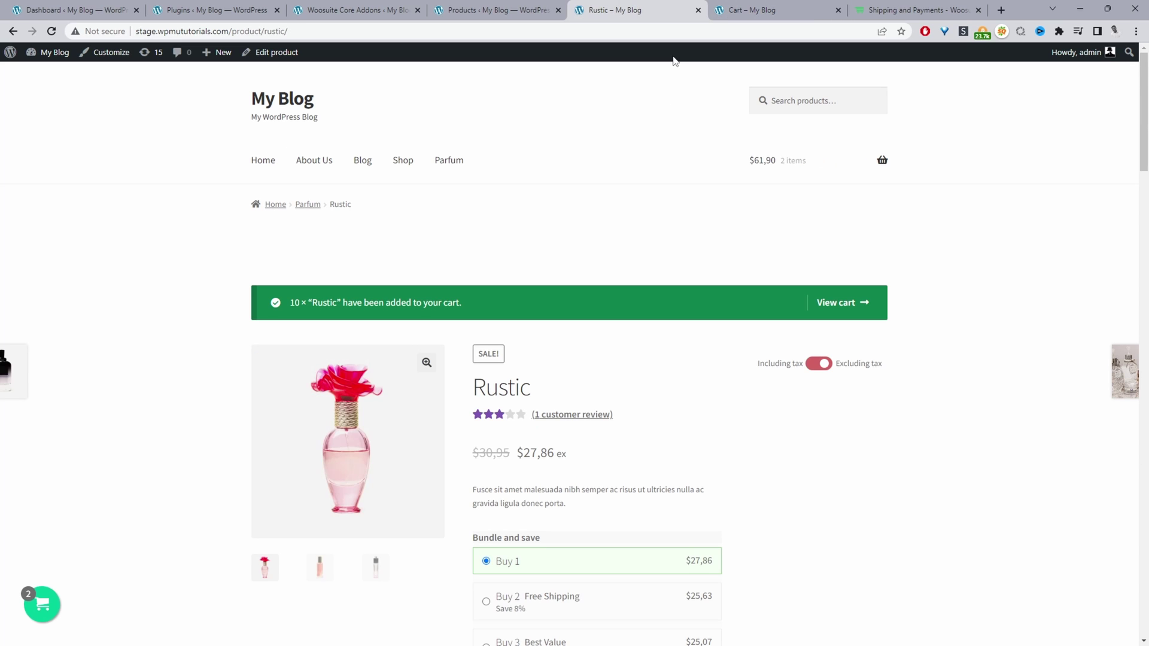
left_click(277, 52)
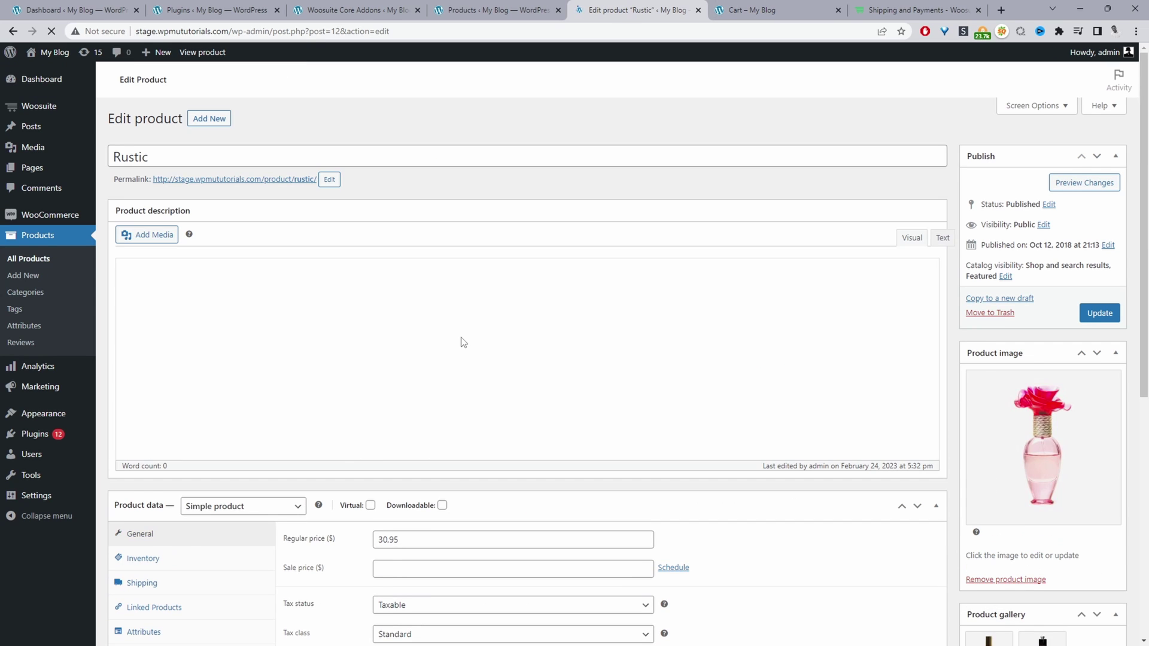
scroll(461, 341, "down", 3)
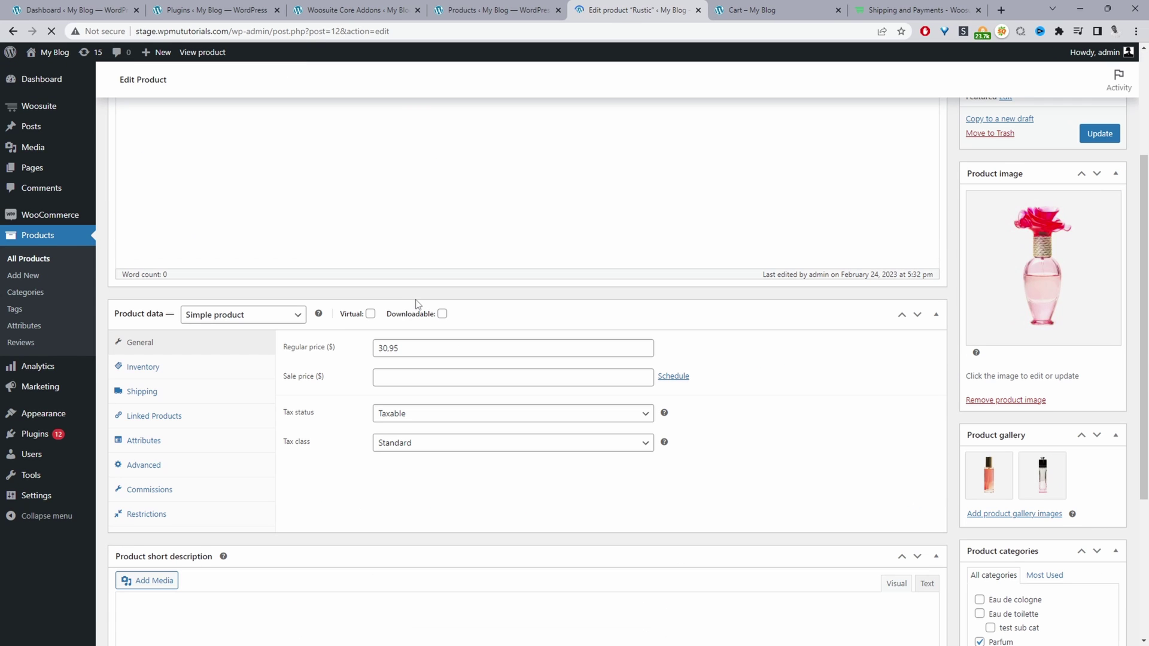
left_click(148, 515)
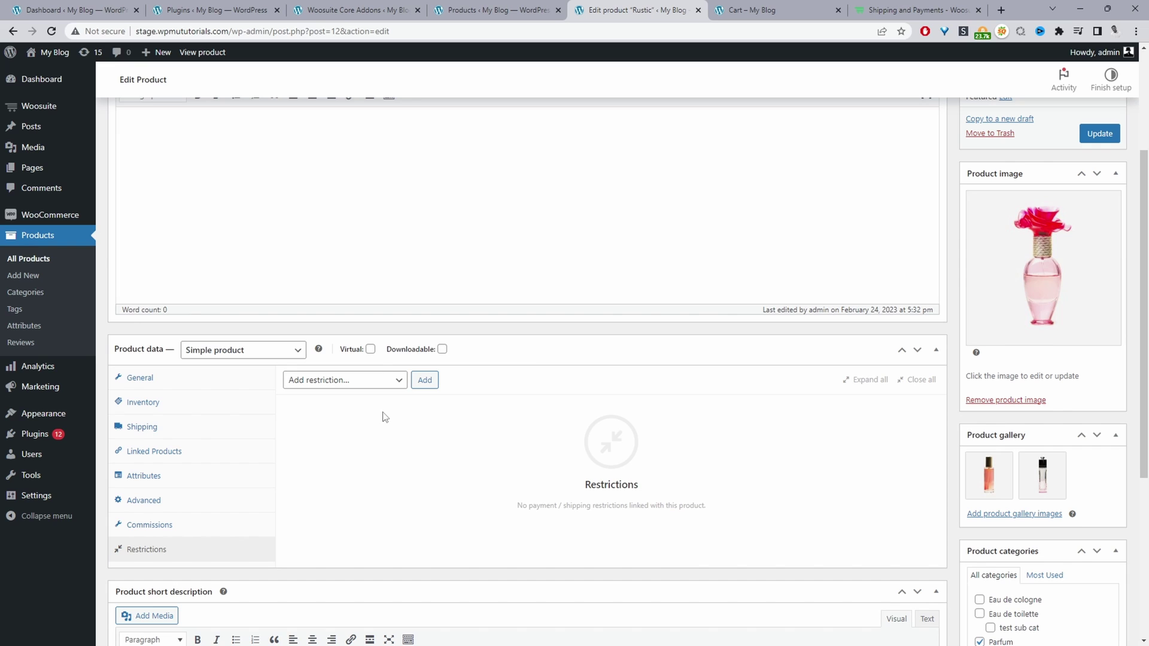
left_click(371, 388)
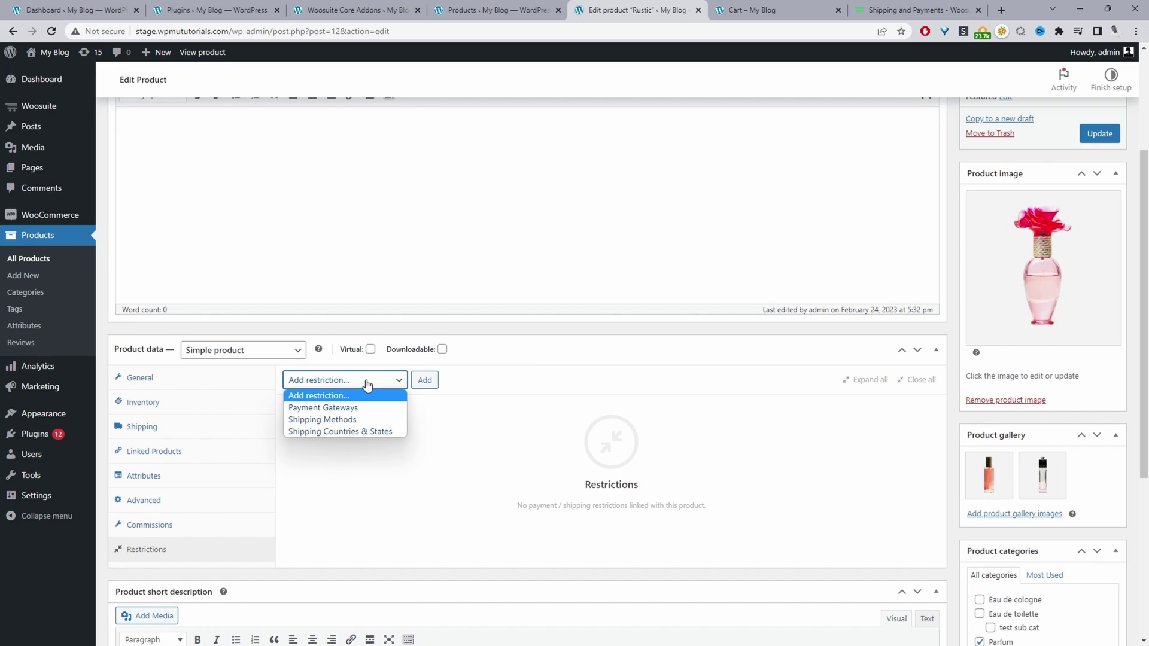
left_click(341, 420)
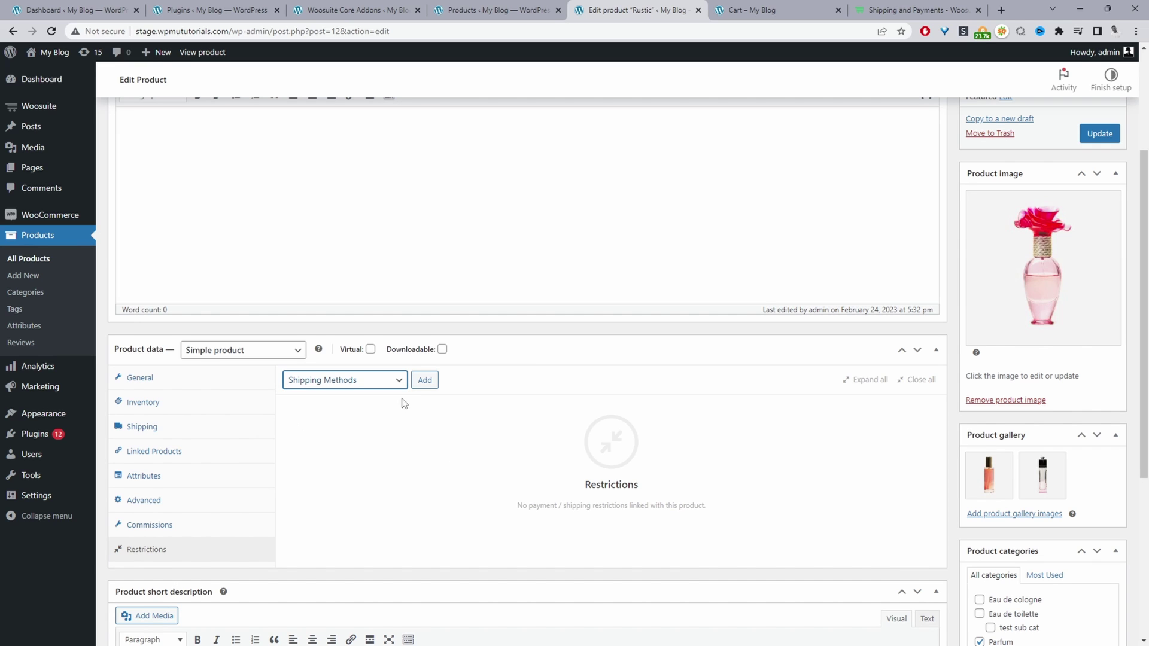
left_click(424, 381)
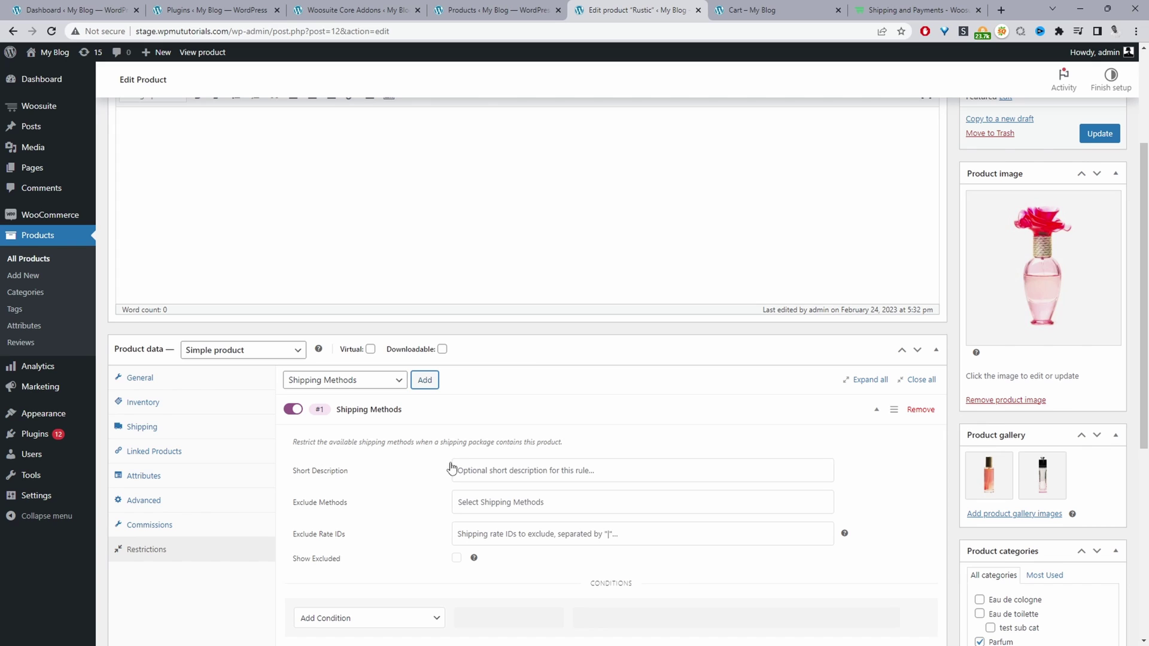
- Describe rule #1 as 'Disable standard shipping' and exclude USA – Standard Shipping (Instance ID 13)
left_click(510, 472)
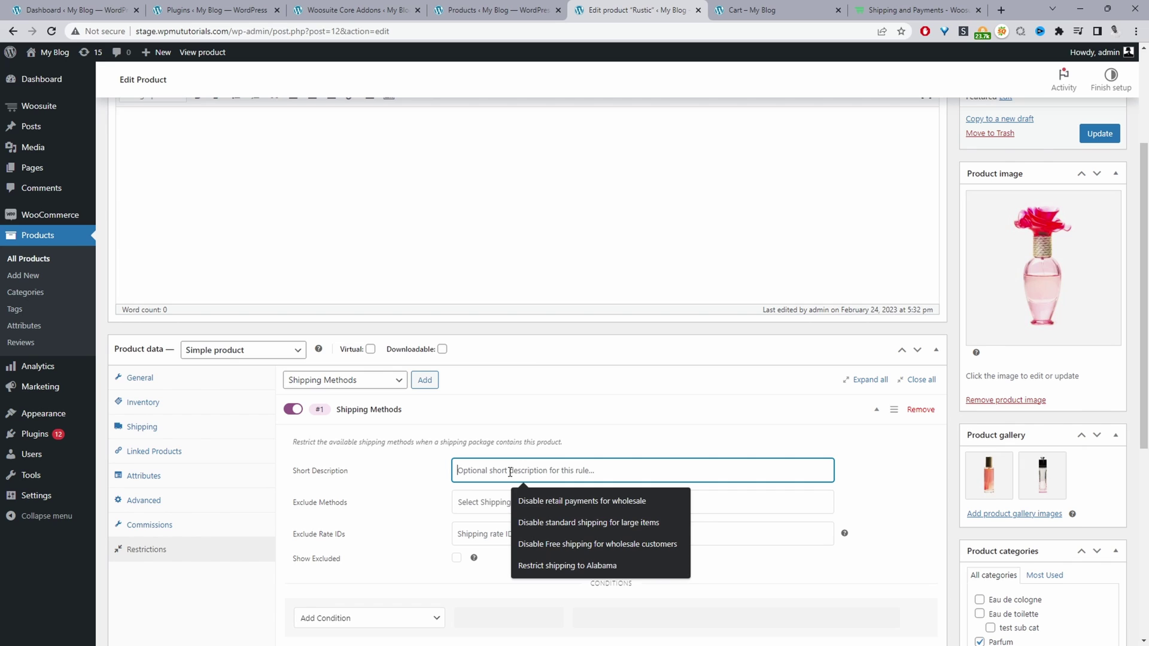
type("Disable standard shipping")
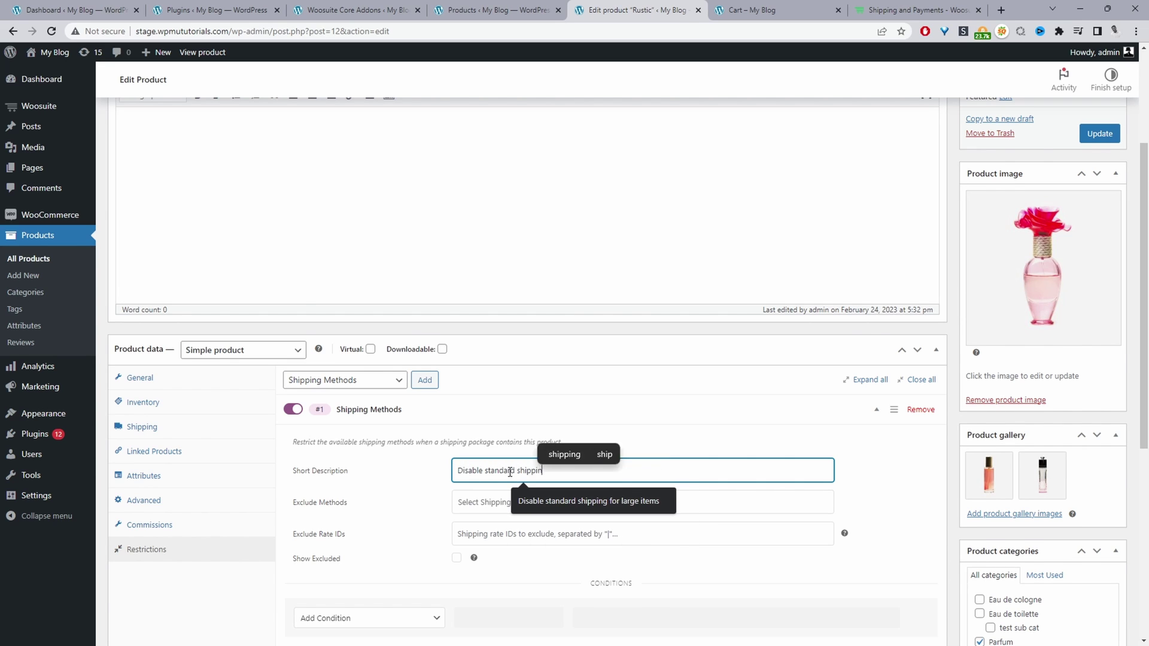
scroll(525, 352, "down", 1)
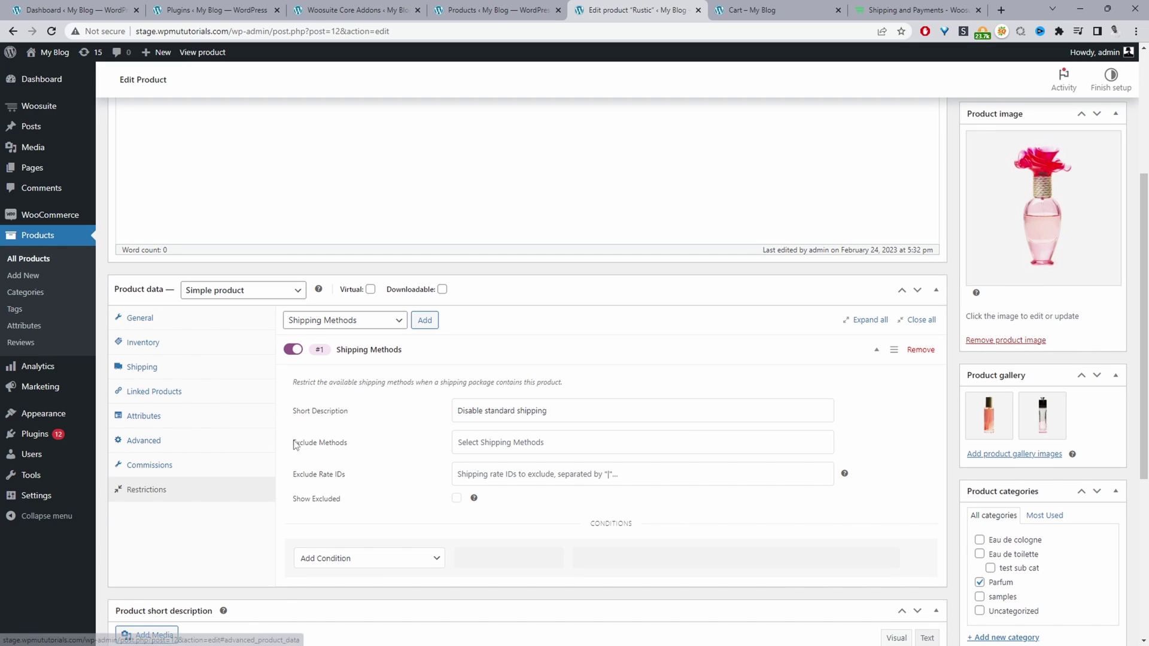
left_click(511, 445)
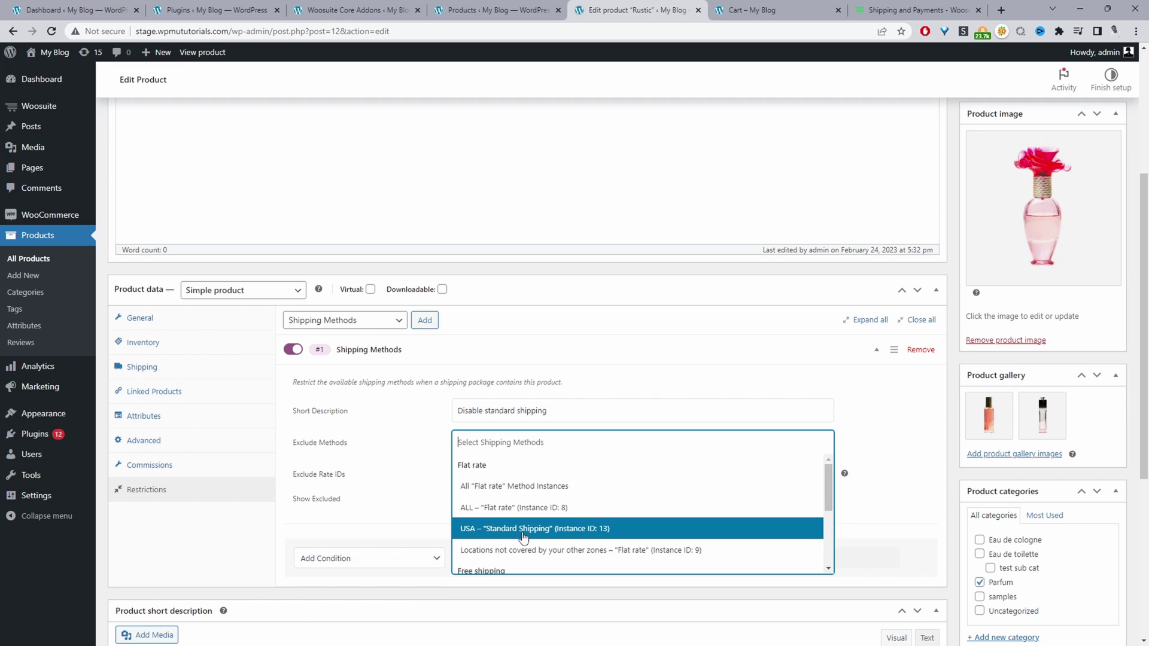
left_click(523, 533)
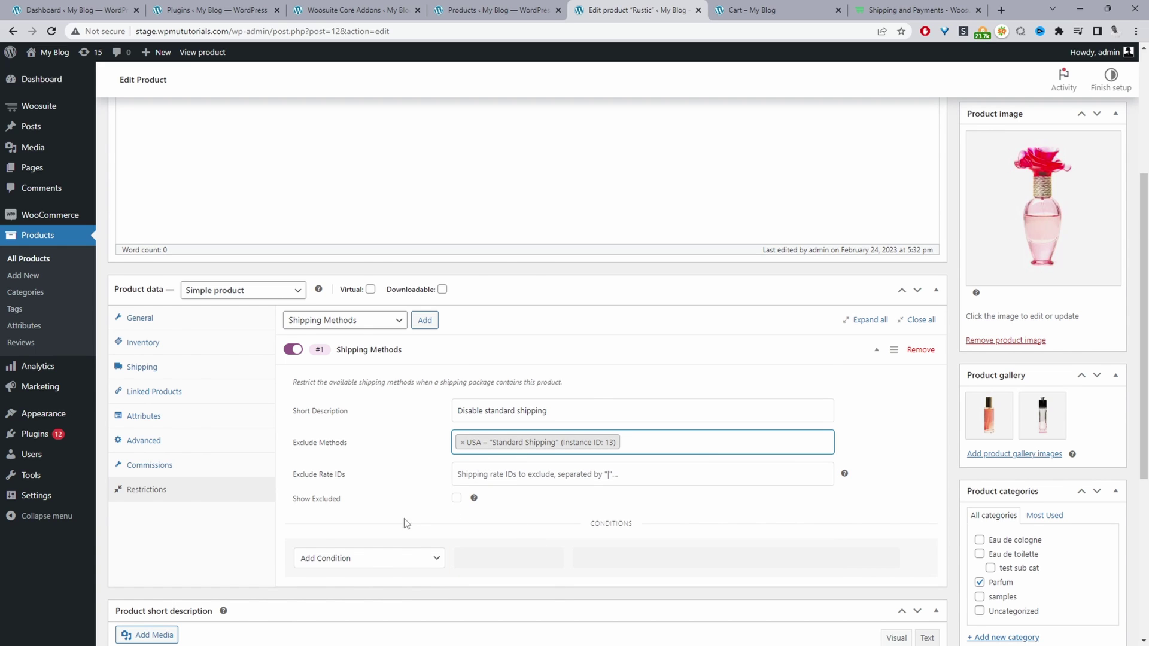
- Leave Show Excluded unticked and the rule without any added conditions
scroll(402, 521, "down", 2)
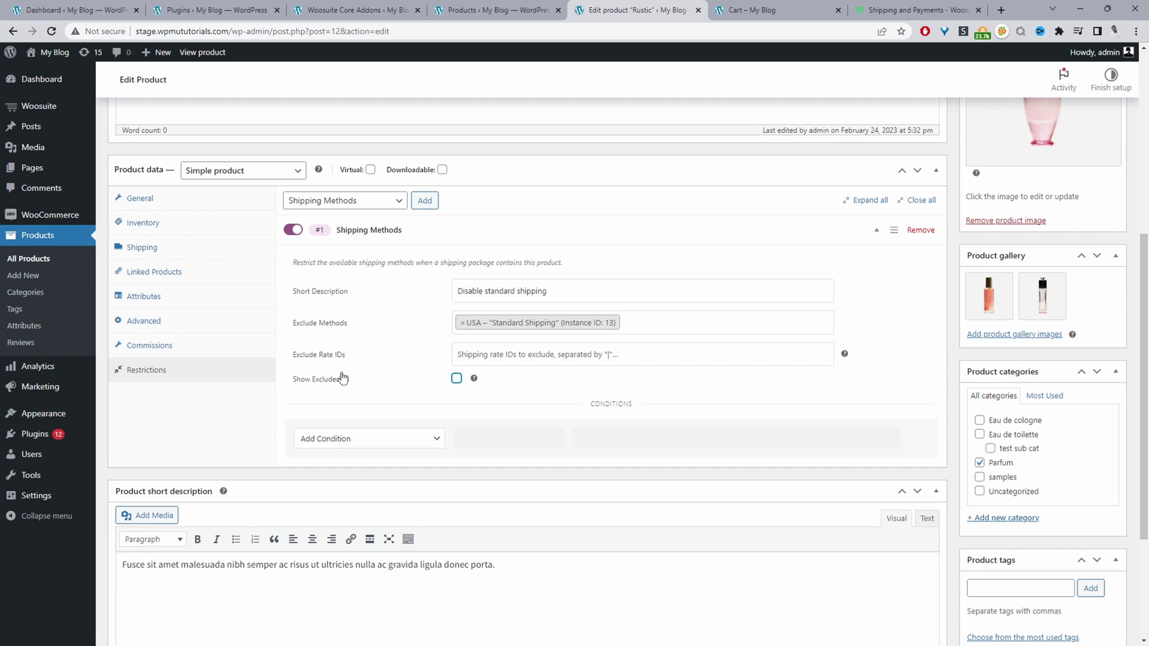
left_click(458, 381)
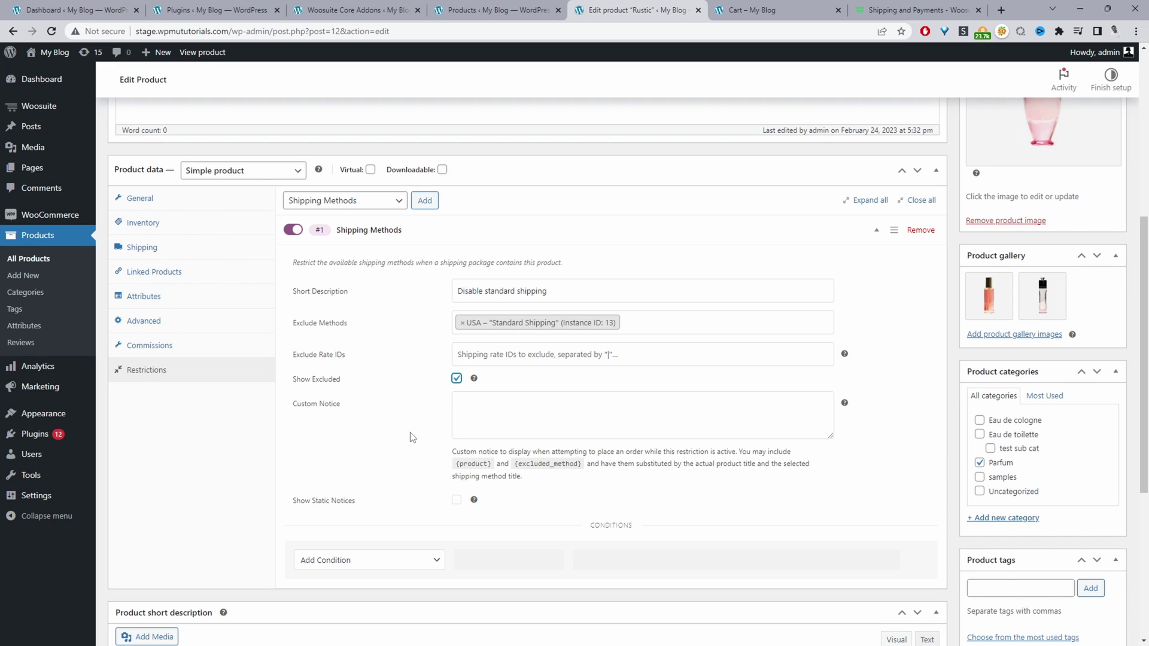
left_click(499, 417)
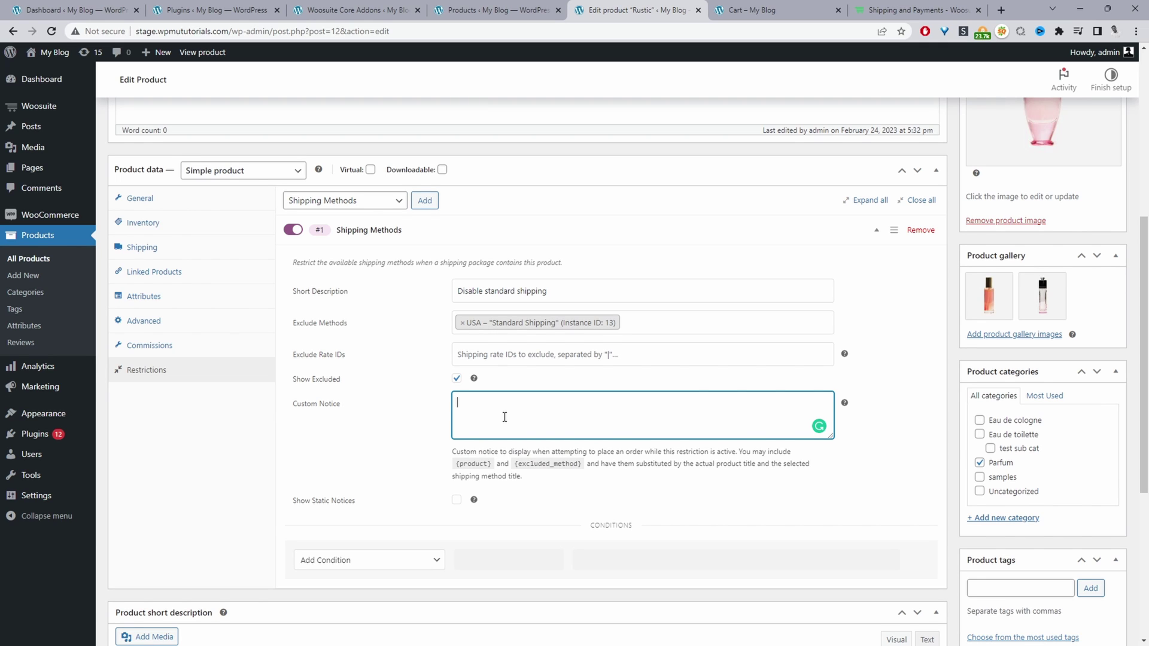
left_click(456, 379)
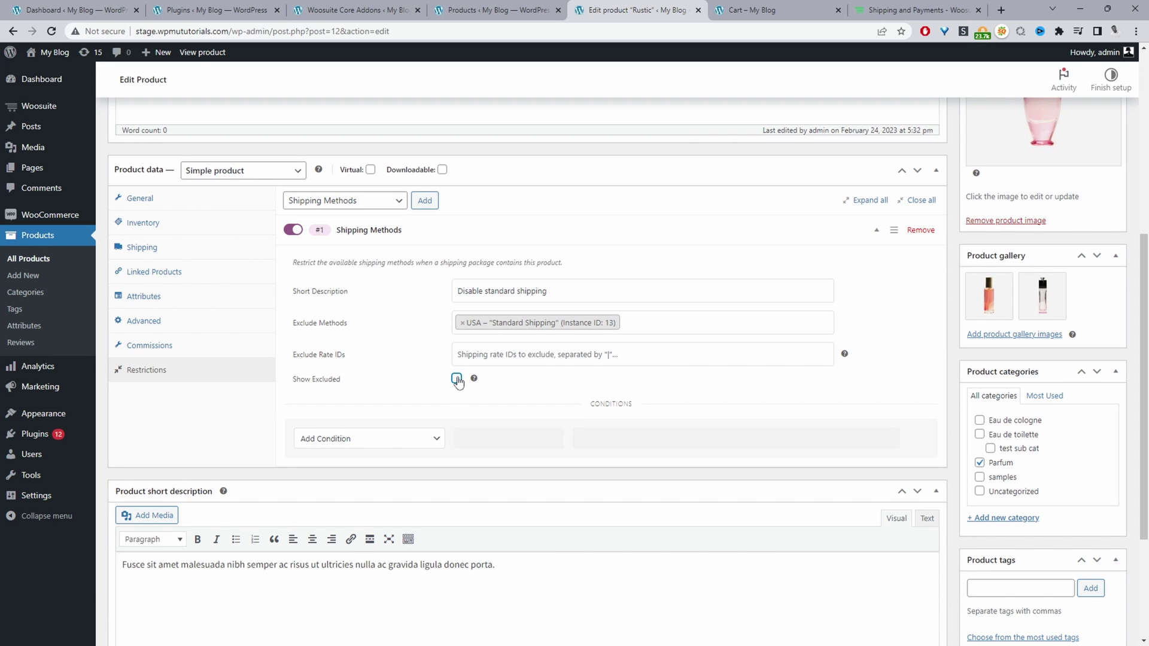
left_click(401, 440)
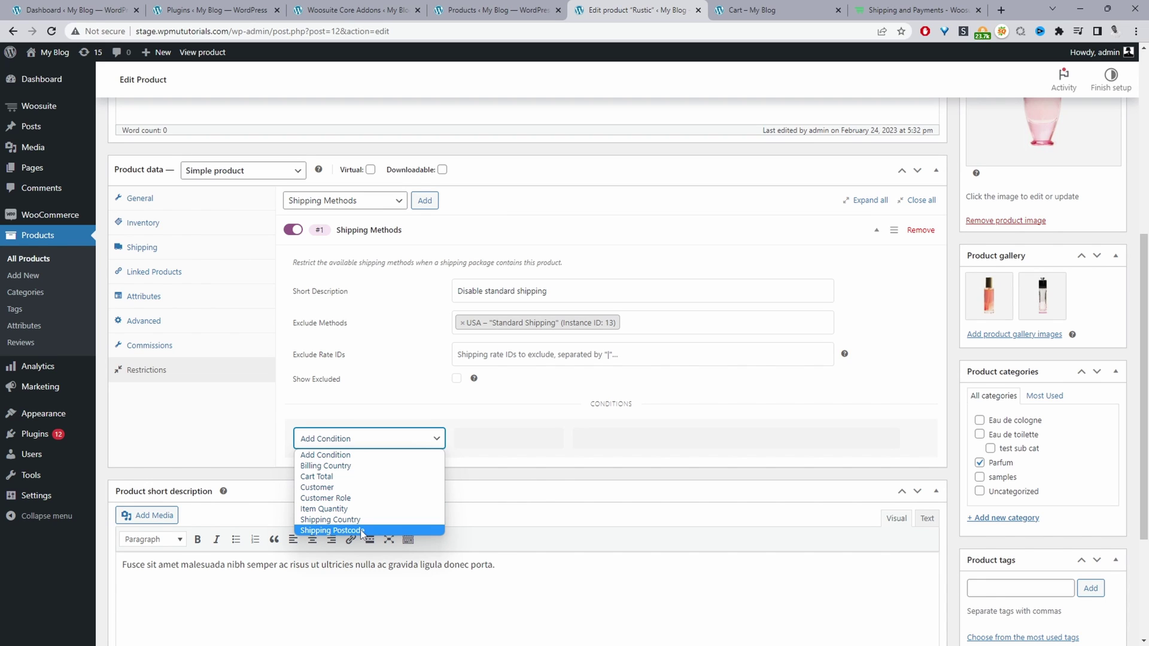
left_click(916, 332)
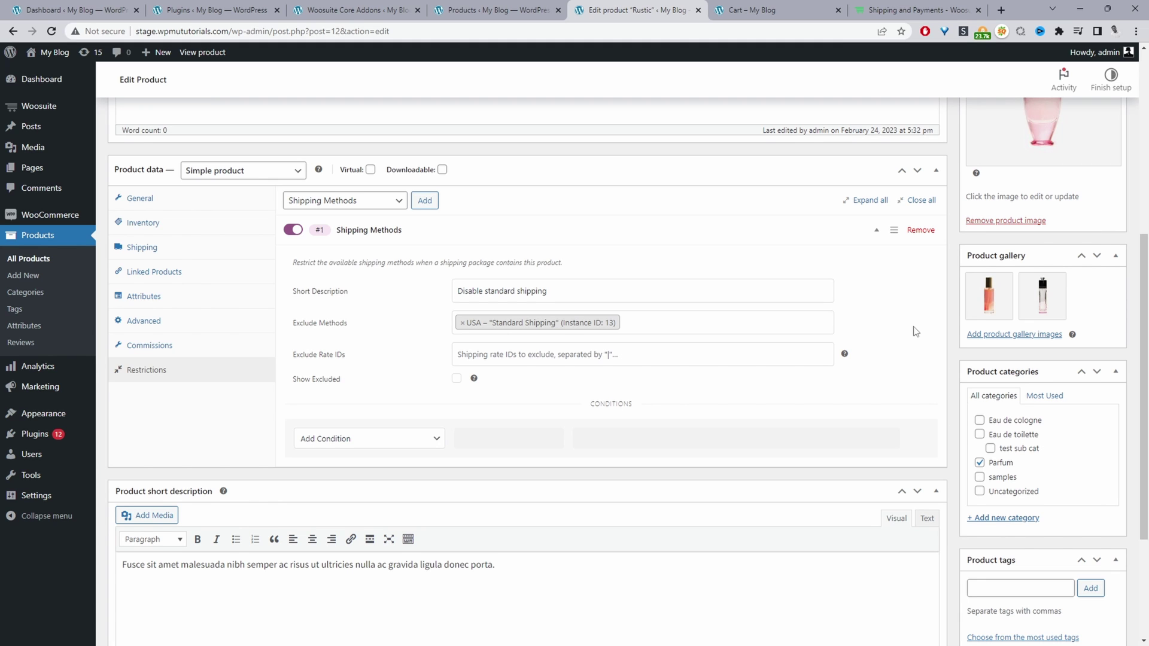
scroll(916, 332, "up", 5)
- Update Rustic and reload the cart: only Local pickup at $5,00 remains, totalling $79,28
left_click(1099, 313)
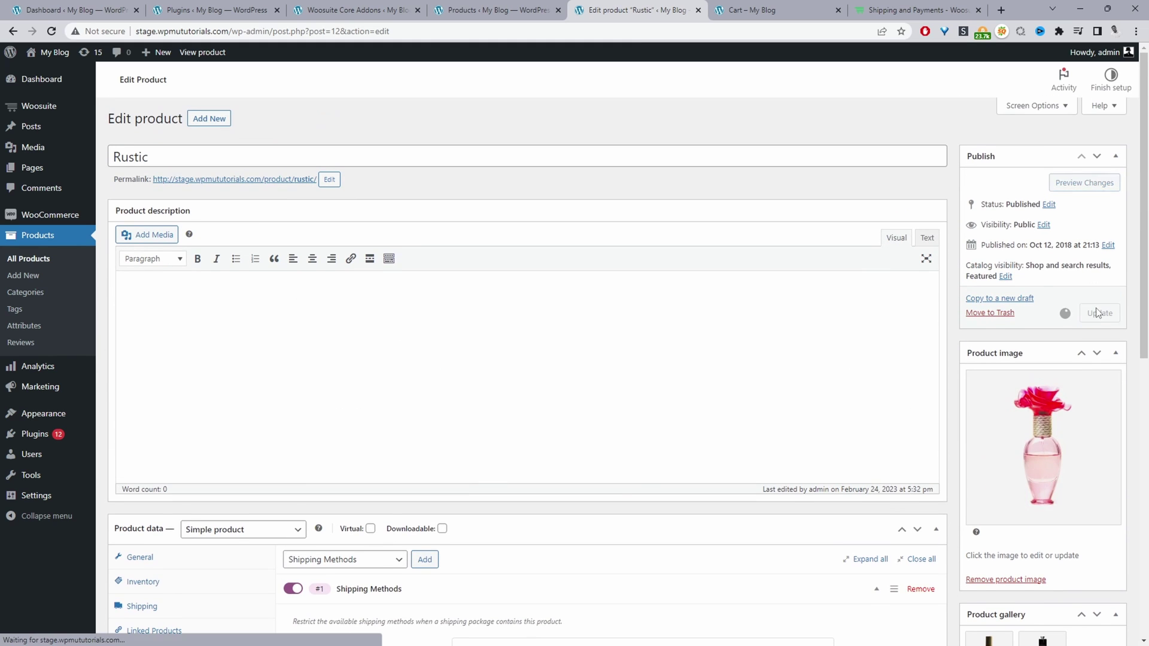
left_click(760, 8)
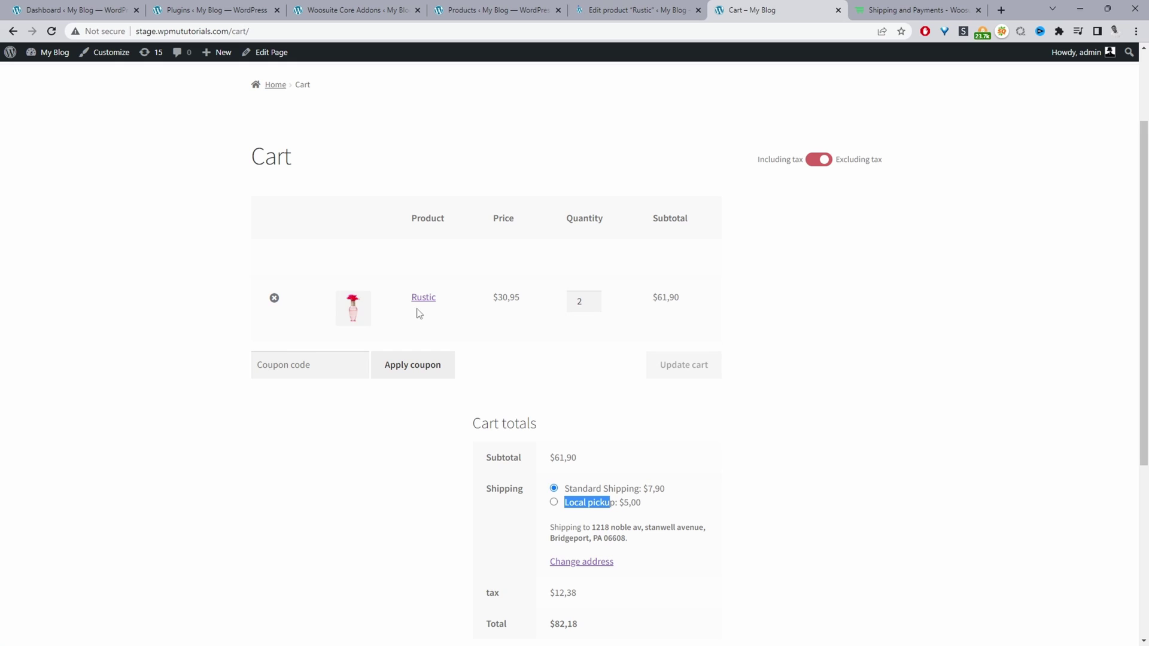
left_click_drag(621, 489, 570, 486)
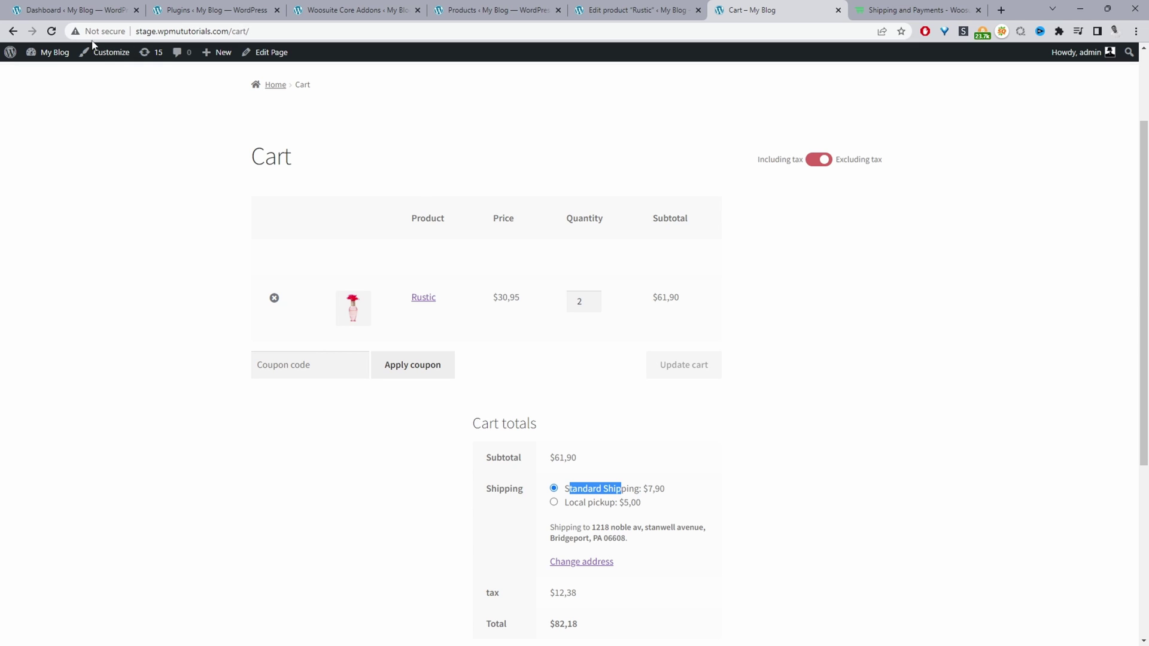
left_click(52, 31)
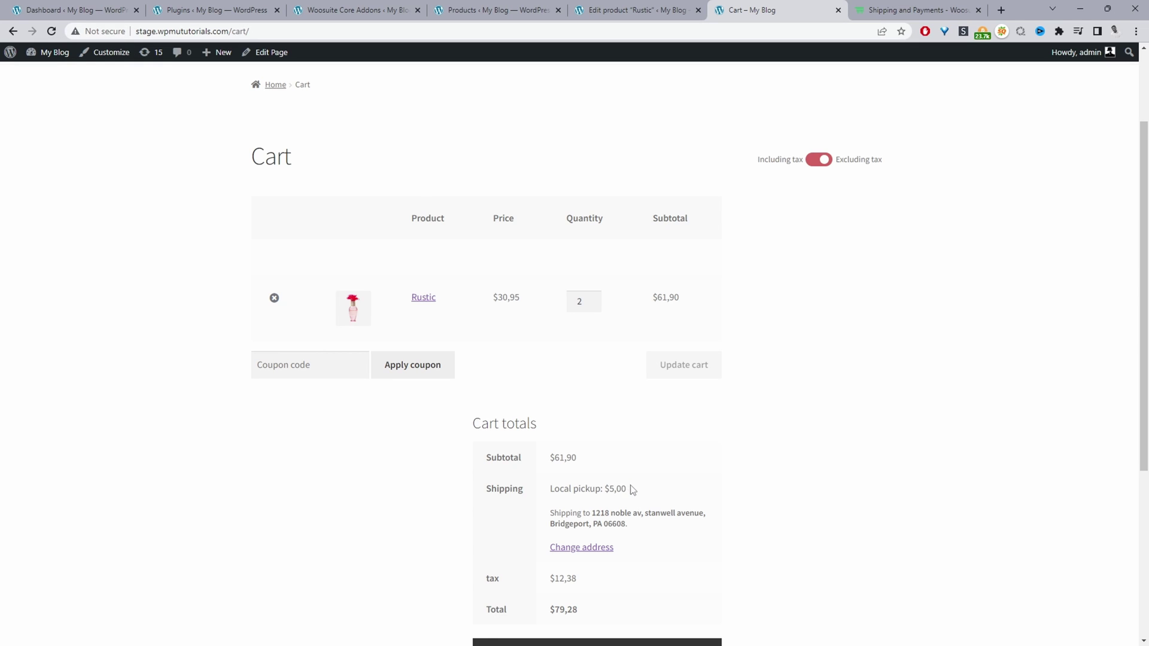
left_click_drag(627, 489, 565, 489)
left_click_drag(549, 494, 596, 492)
- Tick Virtual in Rustic's Product data header and update the product
left_click(616, 15)
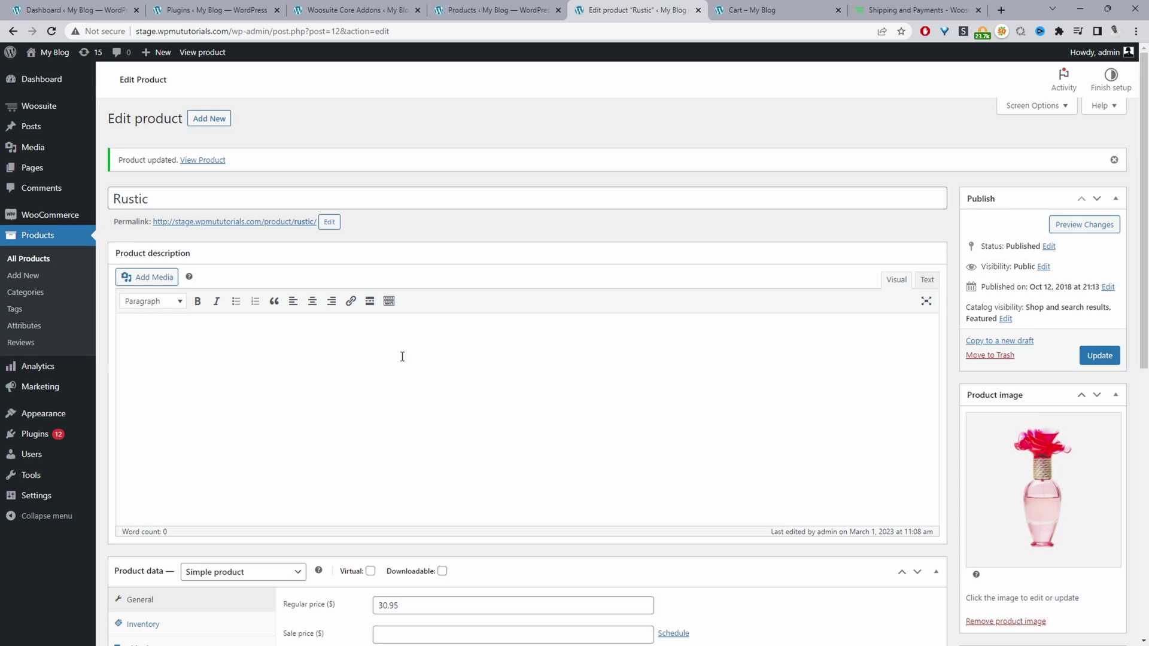
scroll(446, 361, "down", 3)
scroll(446, 361, "down", 1)
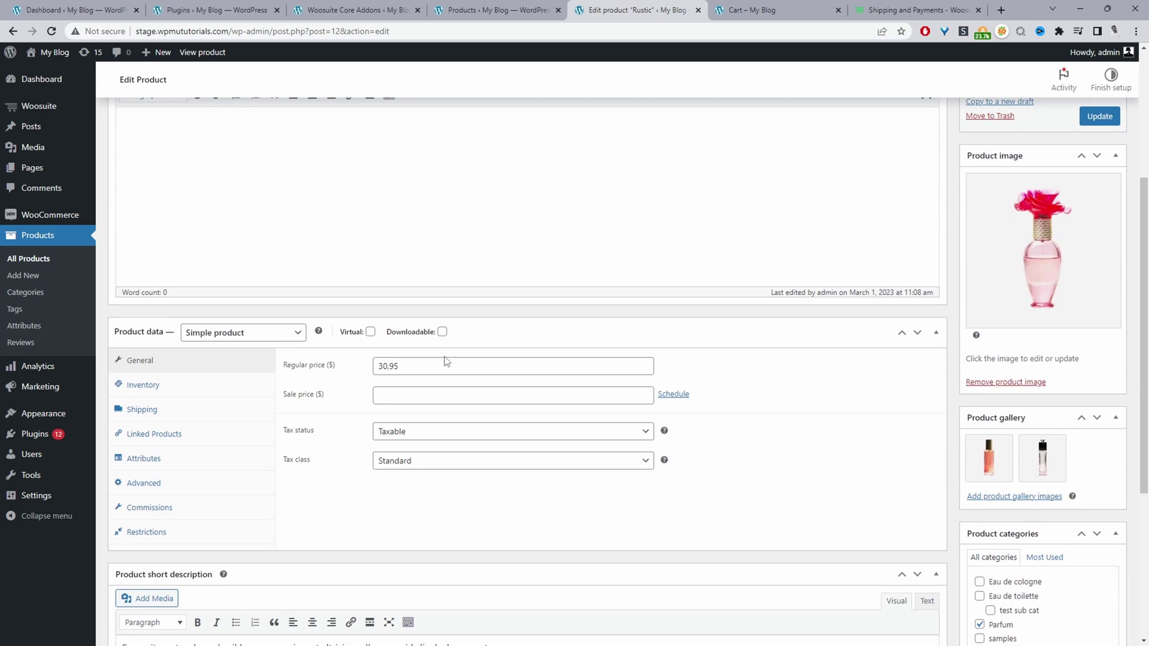
left_click(372, 338)
left_click(371, 332)
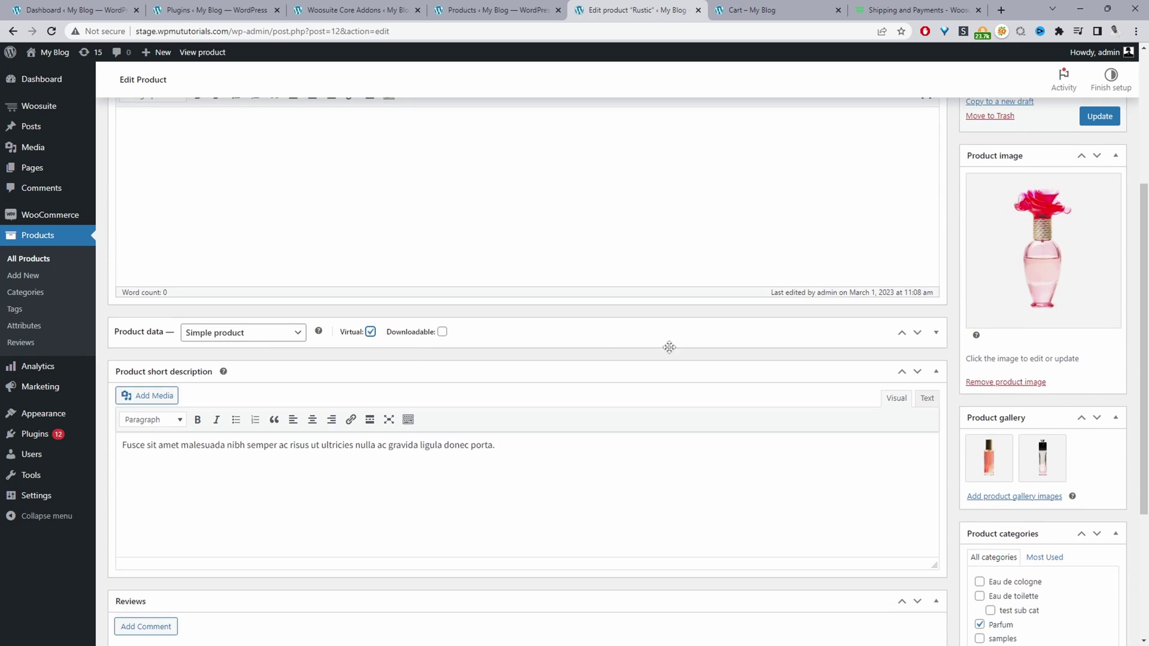
left_click(693, 340)
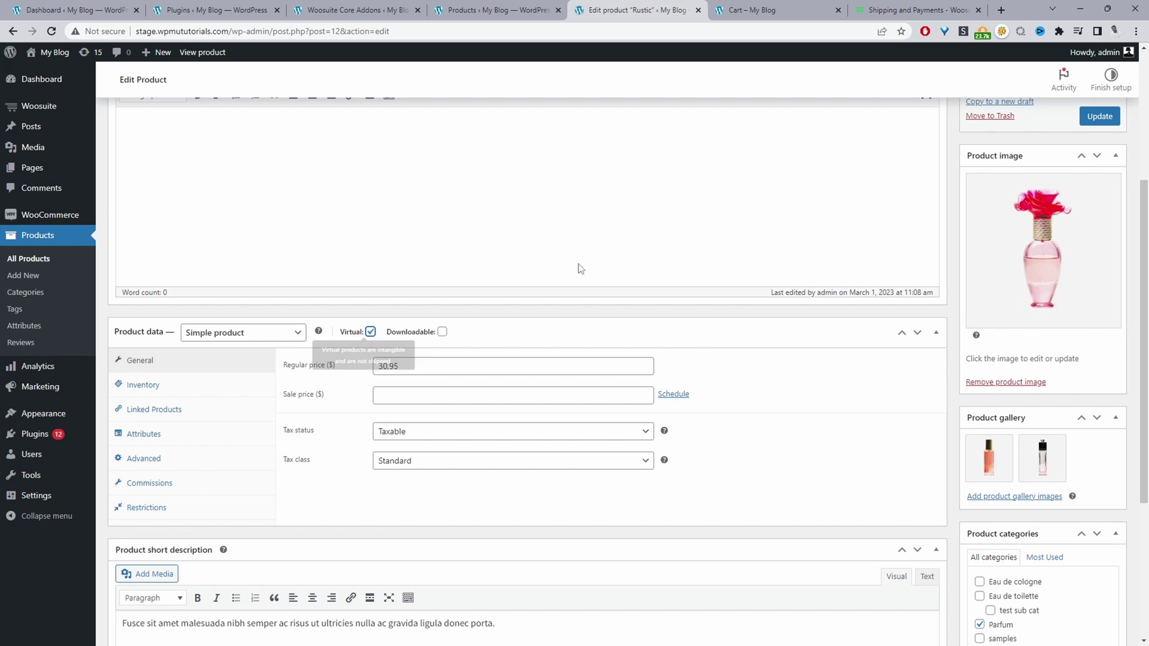
scroll(988, 302, "up", 3)
left_click(1093, 297)
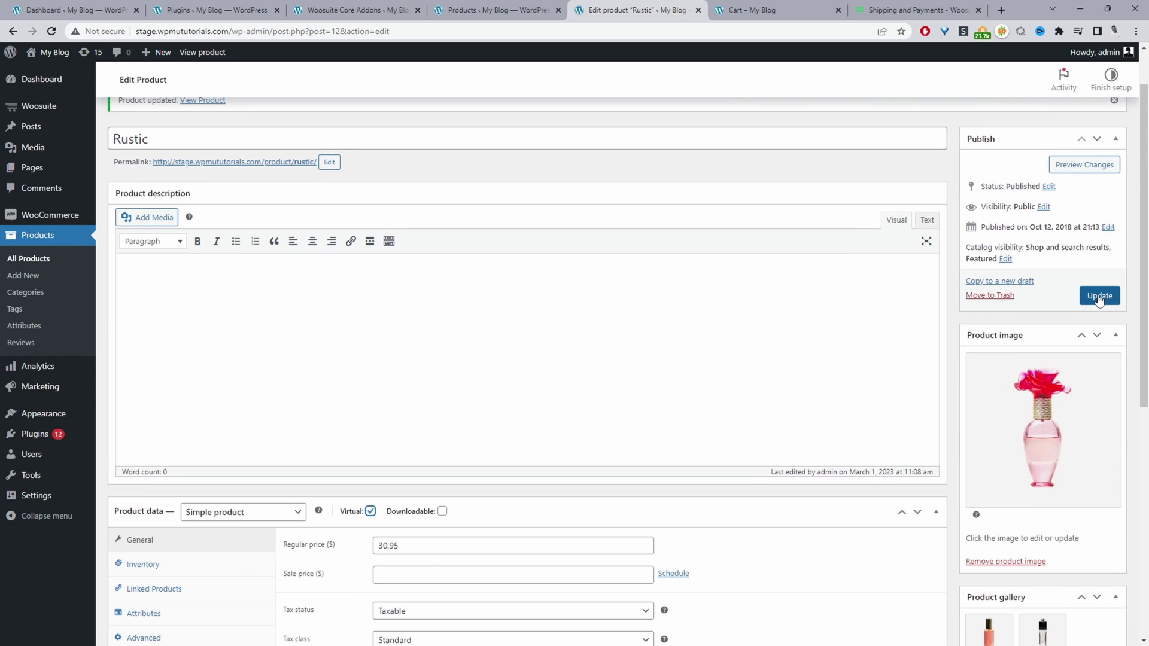
- Reload the cart to confirm no shipping line and a $74,28 total
key("ctrl+Tab")
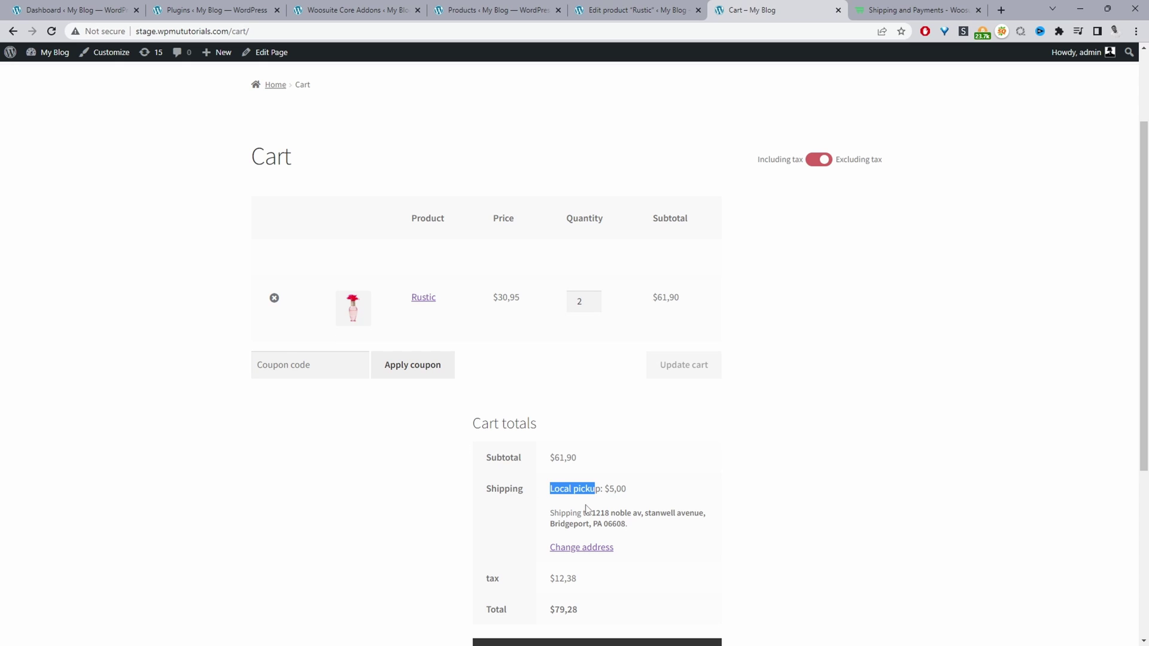
left_click(52, 31)
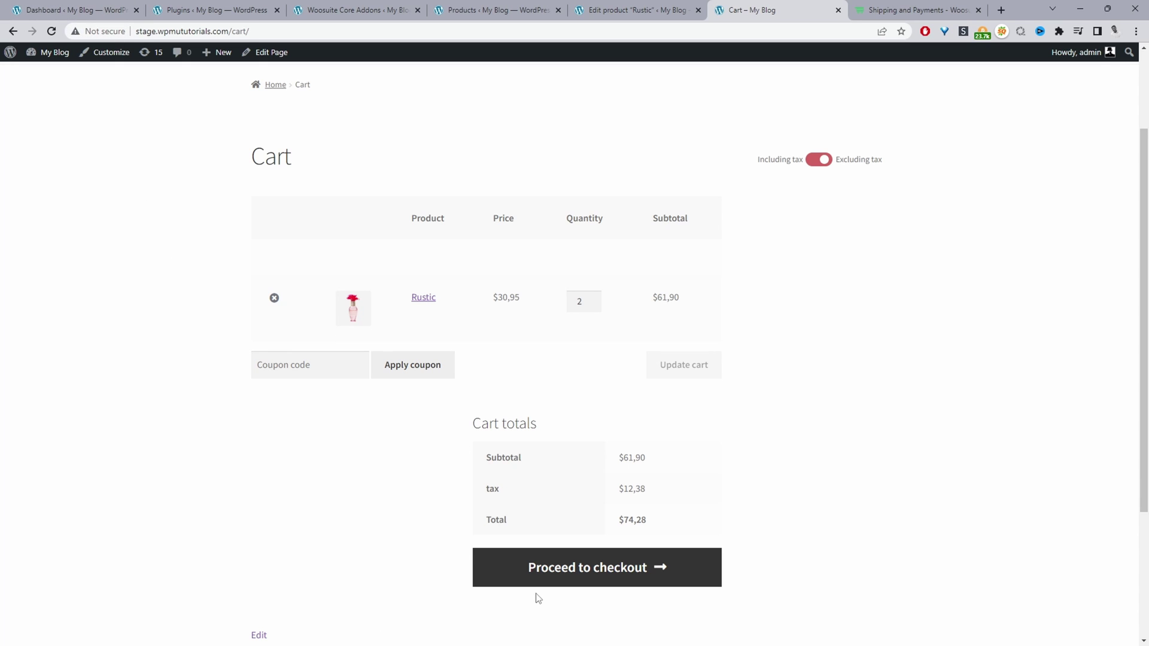